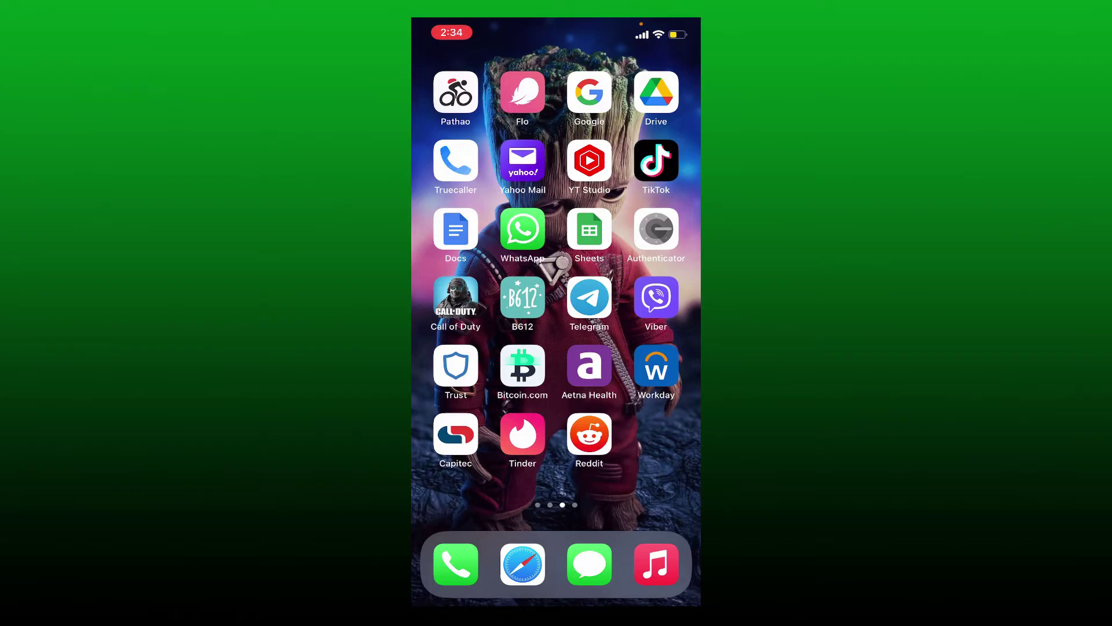
# Launch Bitcoin.com Wallet and choose Delete account from Settings' Signed in as profile.
pyautogui.click(523, 366)
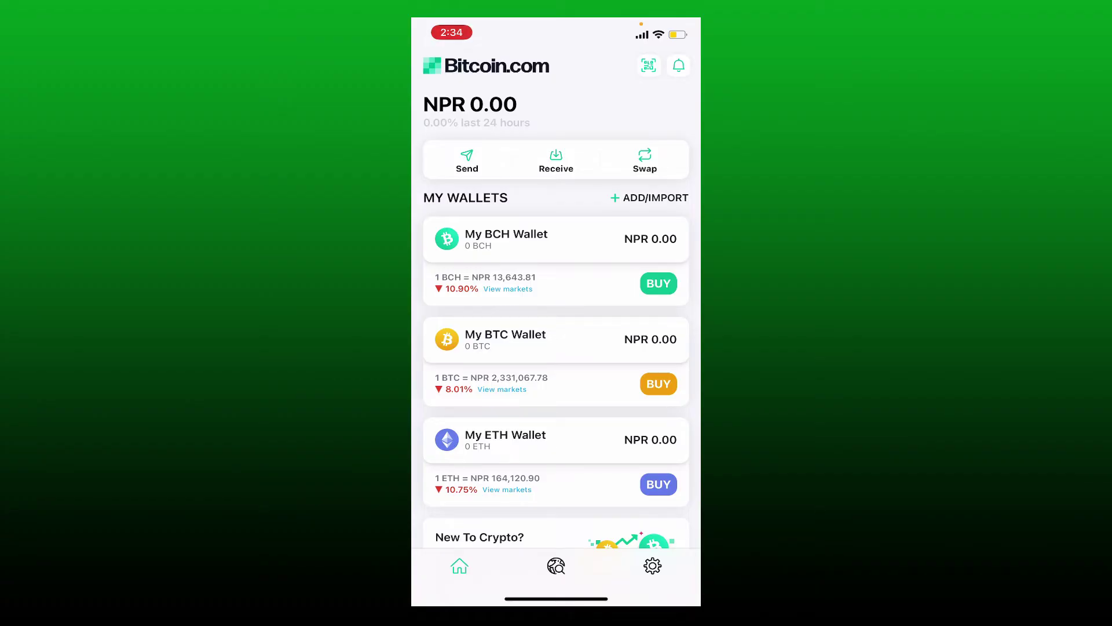
pyautogui.click(652, 566)
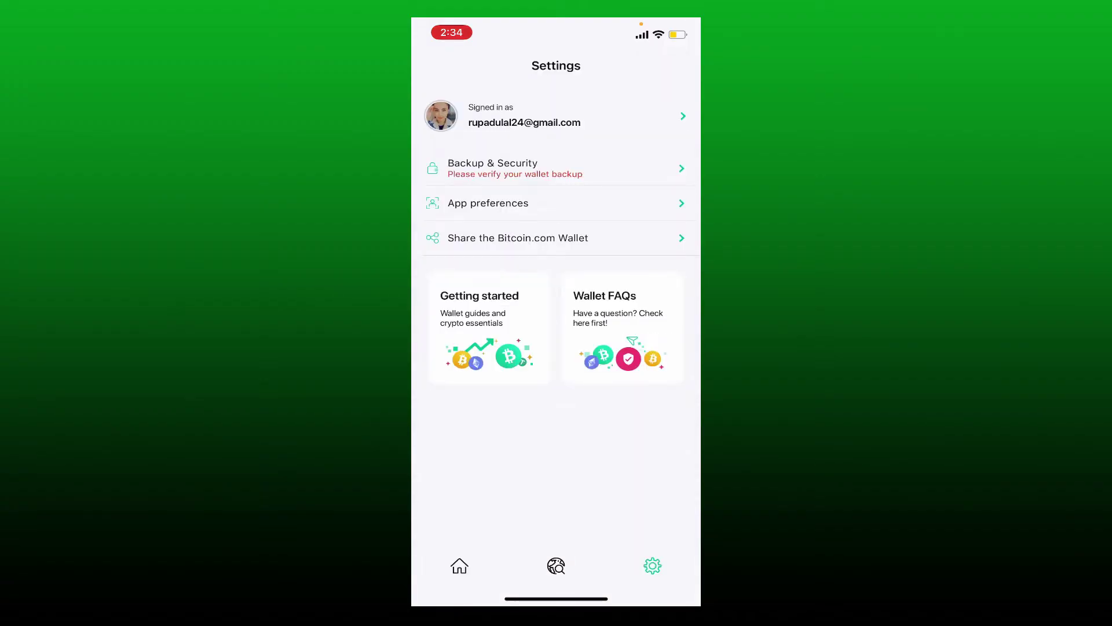
pyautogui.click(556, 115)
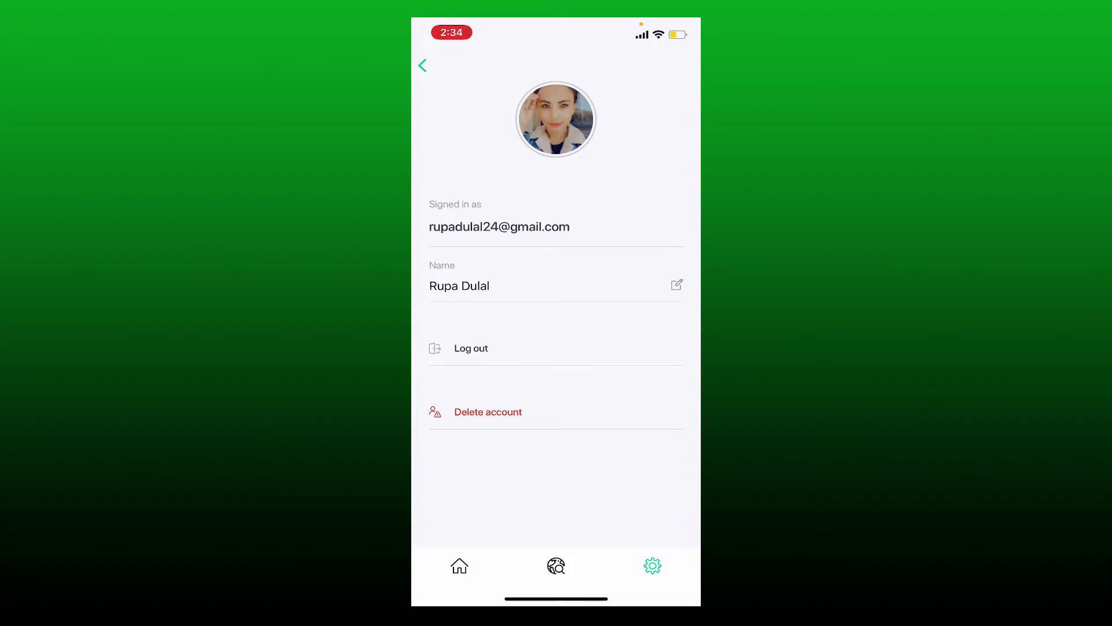
pyautogui.click(487, 413)
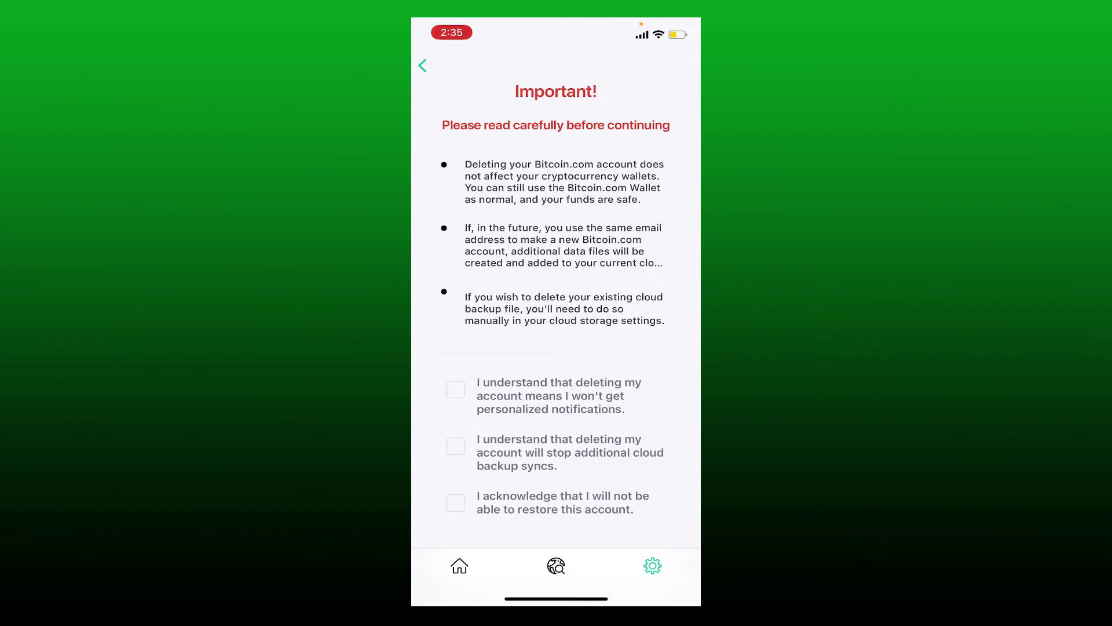
# Accept the notification, cloud-backup and no-restore warnings, then permanently delete the account.
pyautogui.click(456, 389)
pyautogui.click(457, 445)
pyautogui.click(457, 502)
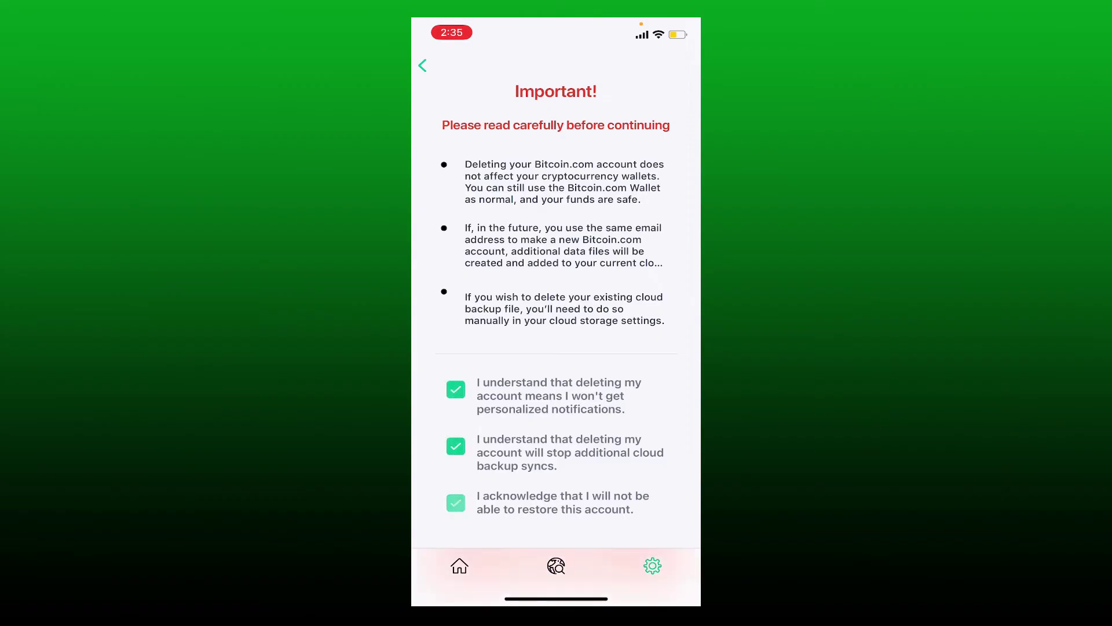
pyautogui.scroll(-2, 556, 347)
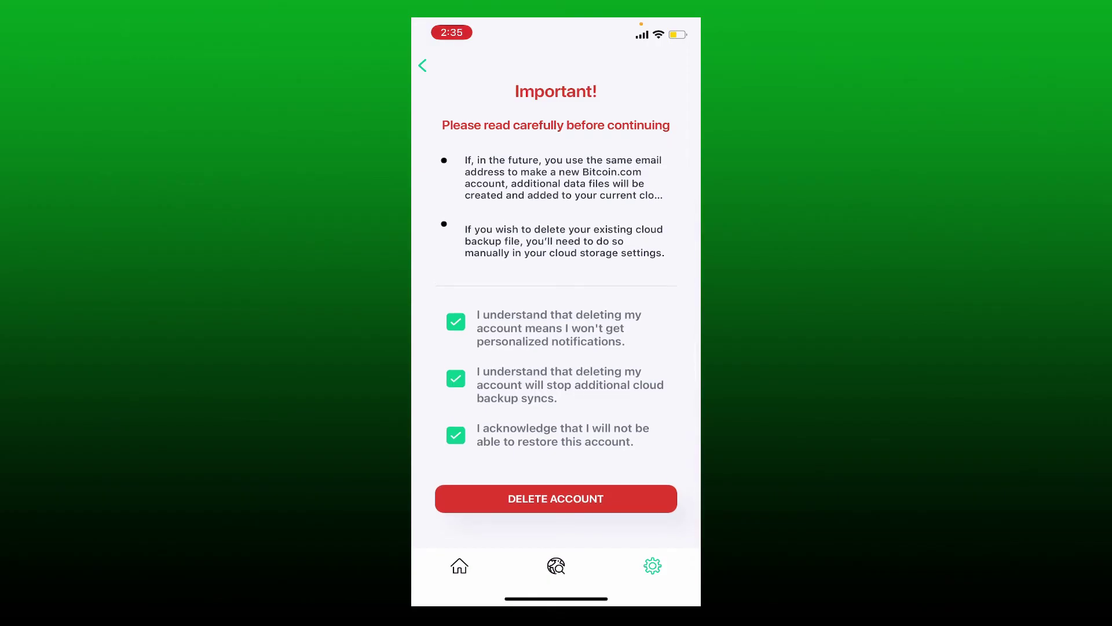
pyautogui.click(556, 498)
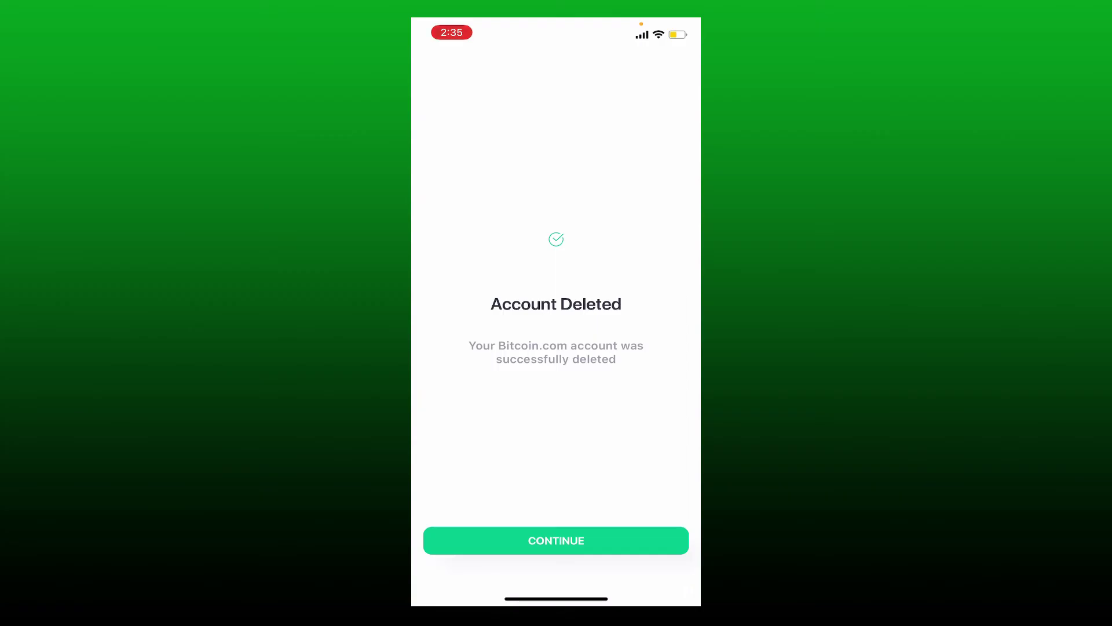
# Continue past the Account Deleted notice, then swipe up to the iOS home screen.
pyautogui.click(556, 539)
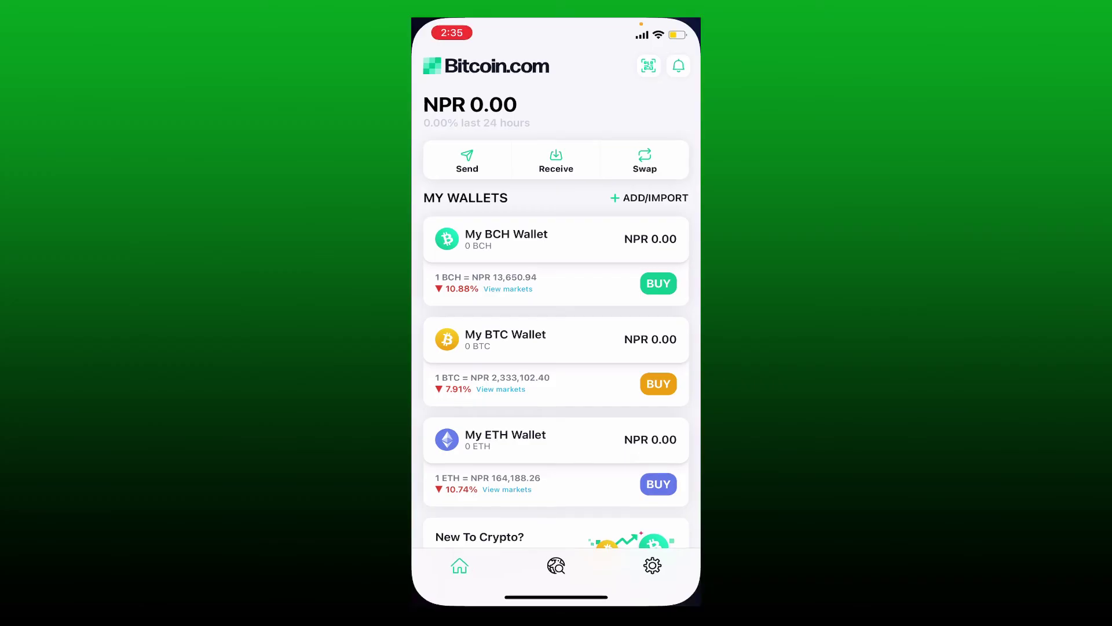
pyautogui.moveTo(557, 598); pyautogui.dragTo(556, 348)
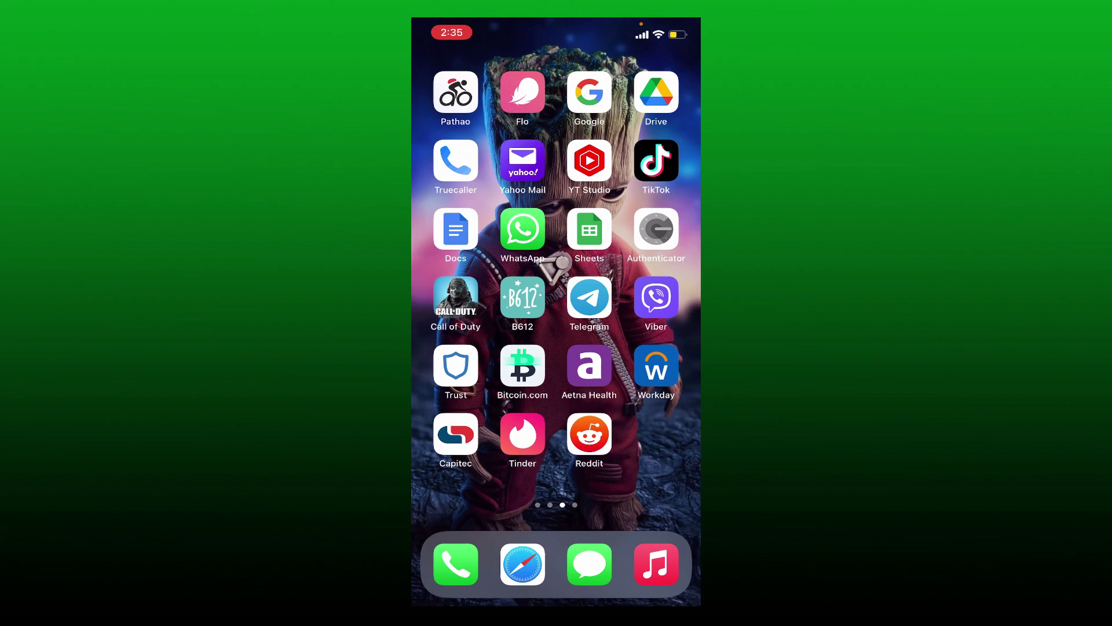